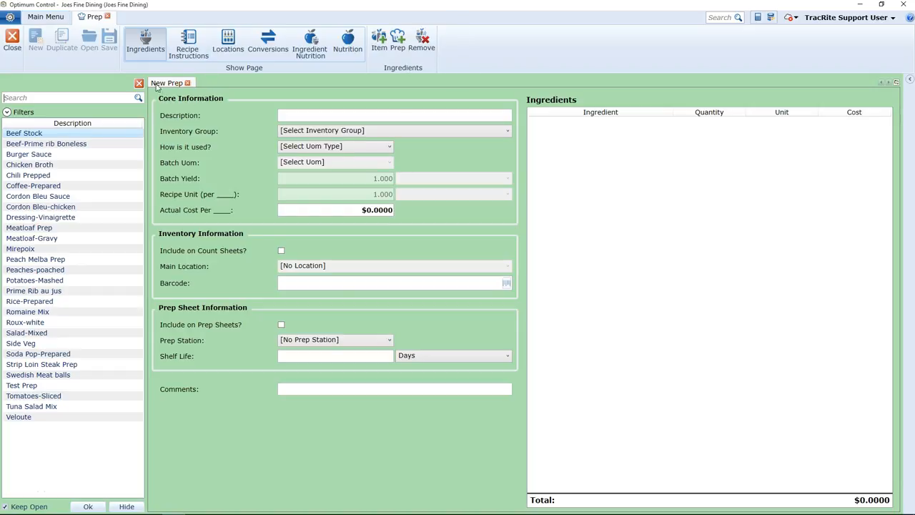
- Name the new prep Chili Prep and set its inventory group to Prep
{"action": "left_click", "coordinate": [308, 117]}
{"action": "type", "text": "C"}
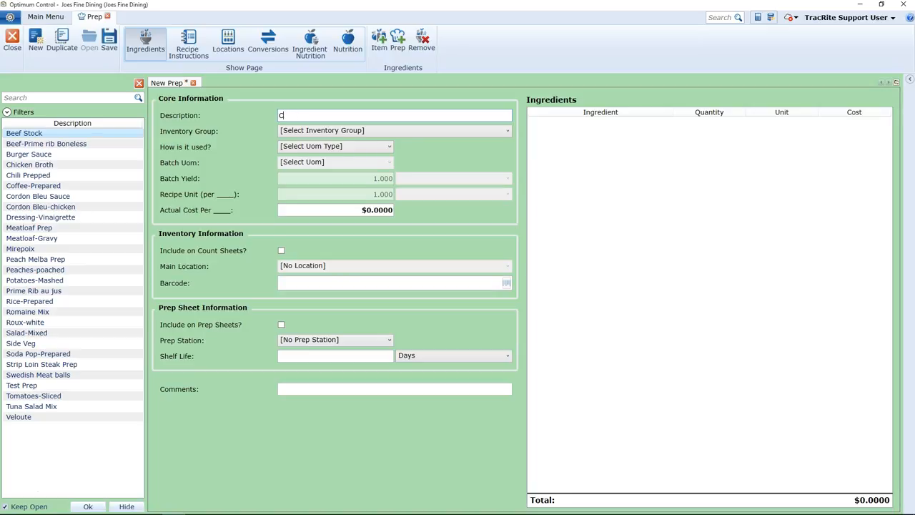
{"action": "type", "text": "hili Prep"}
{"action": "left_click", "coordinate": [307, 134]}
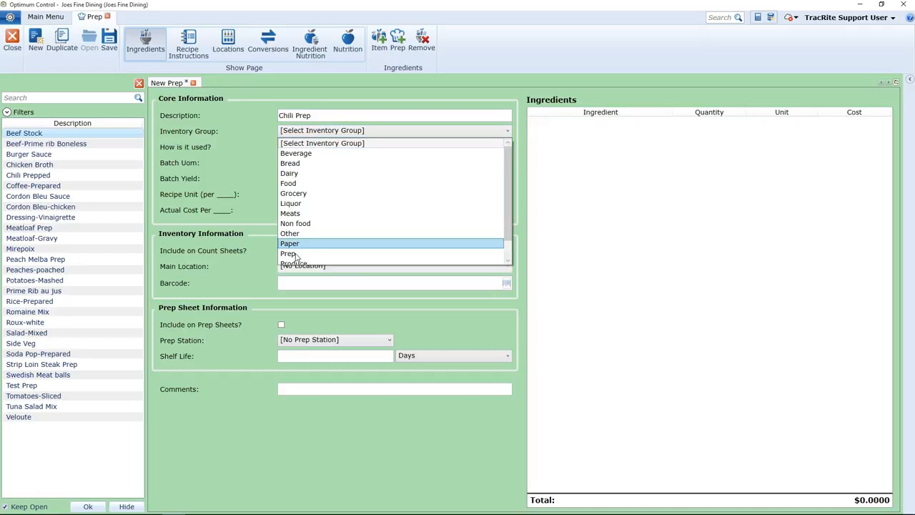
{"action": "left_click", "coordinate": [292, 255]}
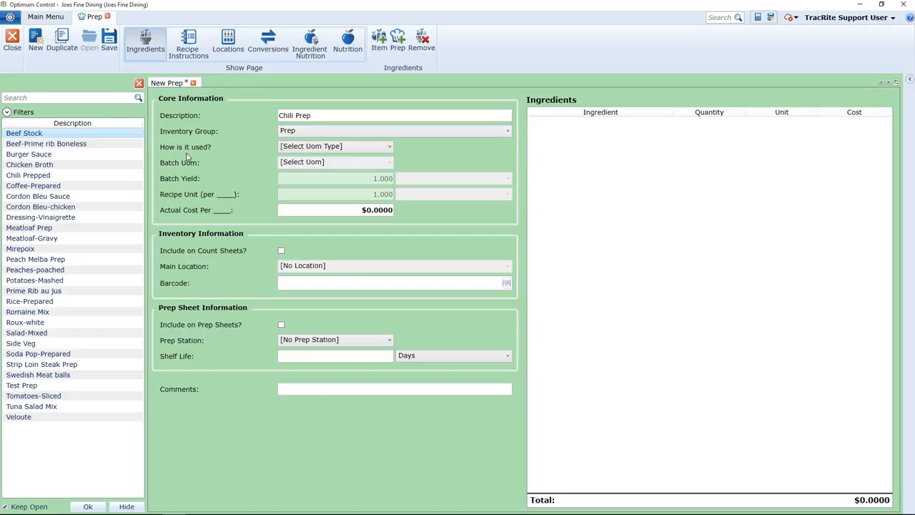
- Set how the prep is used to Volume and its batch unit to Batch
{"action": "left_click", "coordinate": [337, 147]}
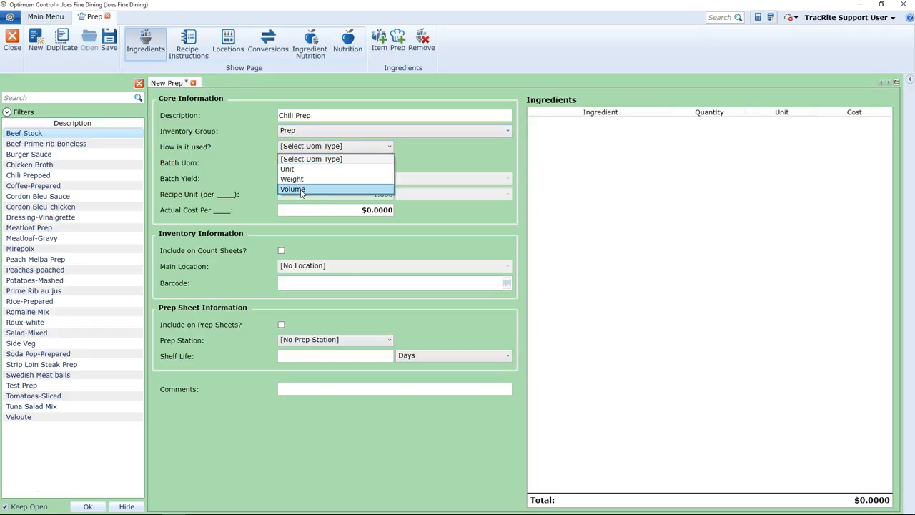
{"action": "left_click", "coordinate": [301, 189]}
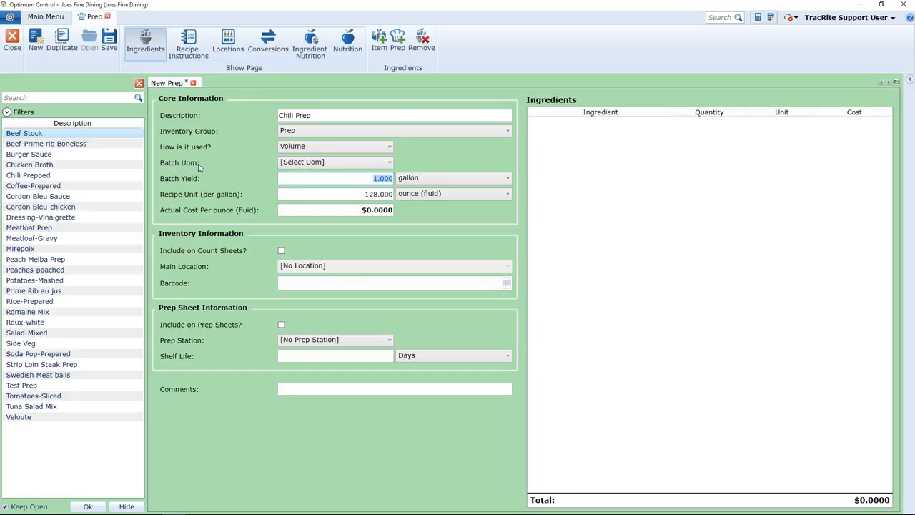
{"action": "left_click", "coordinate": [321, 163]}
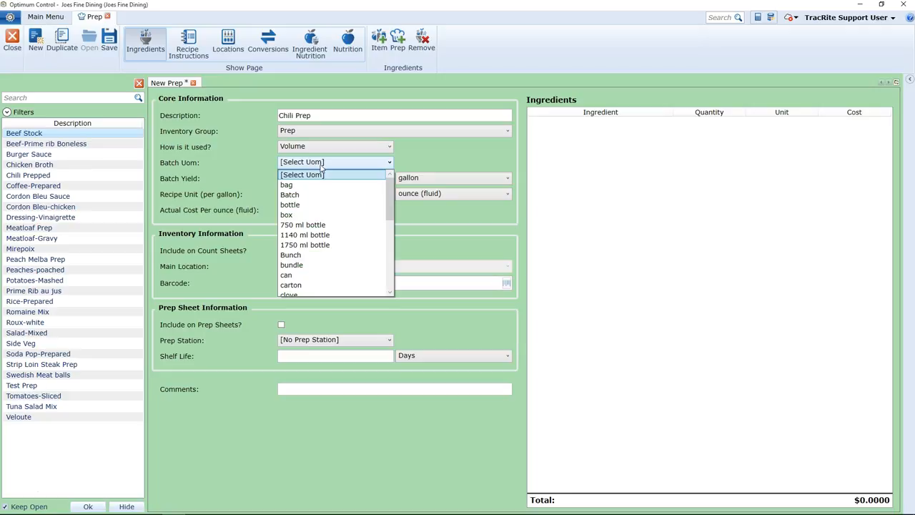
{"action": "left_click", "coordinate": [297, 195]}
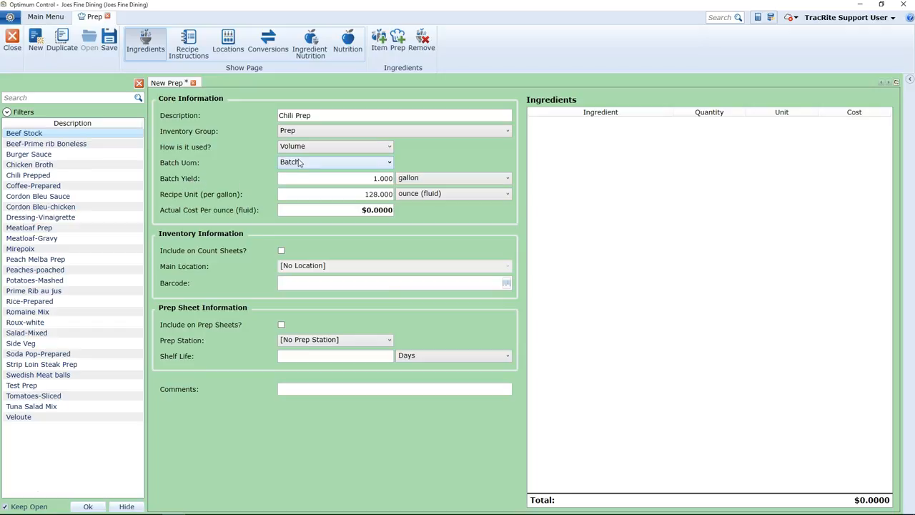
- Set the batch yield to 2 gallons
{"action": "left_click", "coordinate": [381, 180]}
{"action": "type", "text": "2"}
{"action": "key", "text": "Tab"}
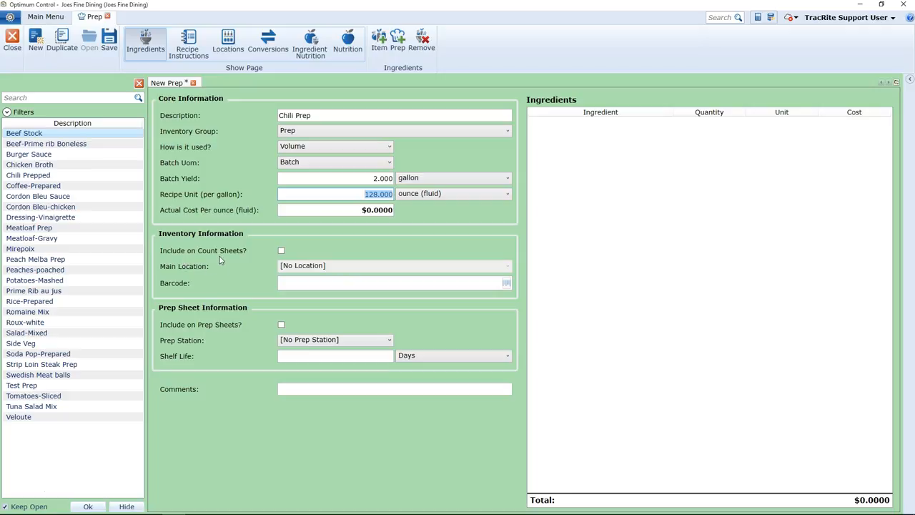
- Include the prep on count sheets with Cooler as its main location
{"action": "left_click", "coordinate": [281, 251]}
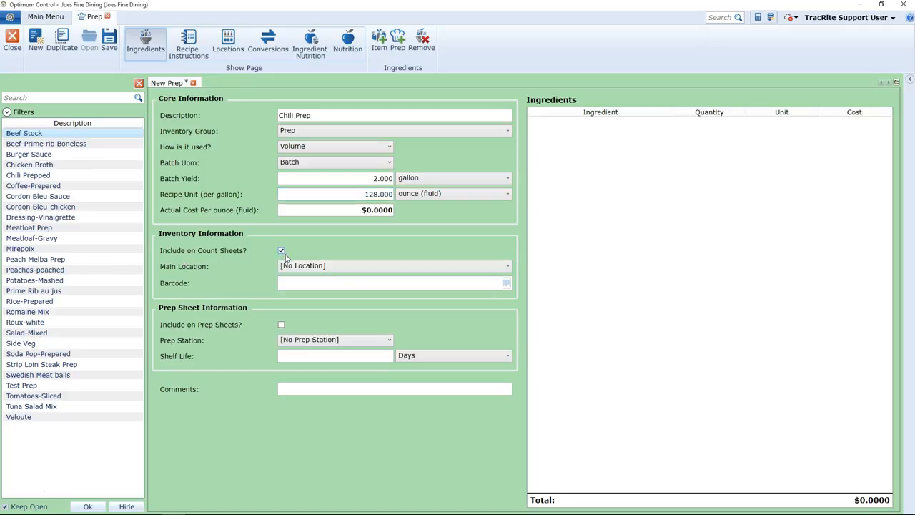
{"action": "left_click", "coordinate": [305, 267]}
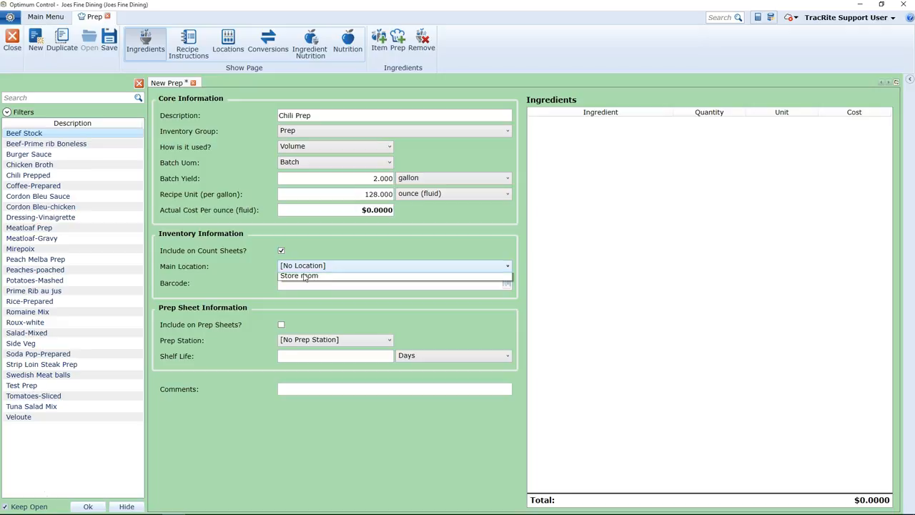
{"action": "left_click", "coordinate": [298, 323]}
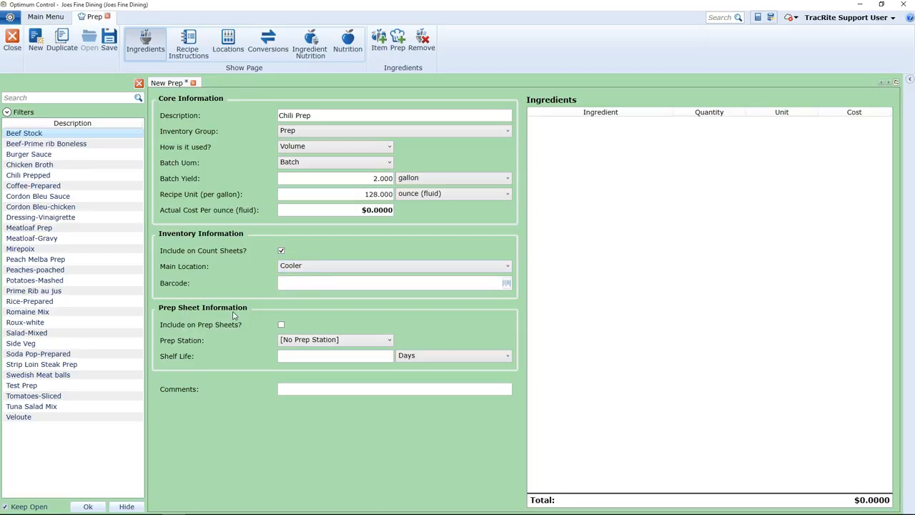
- Include the prep on prep sheets at the Main Prep Table station with a shelf life of 3 days
{"action": "left_click", "coordinate": [281, 327]}
{"action": "left_click", "coordinate": [293, 342]}
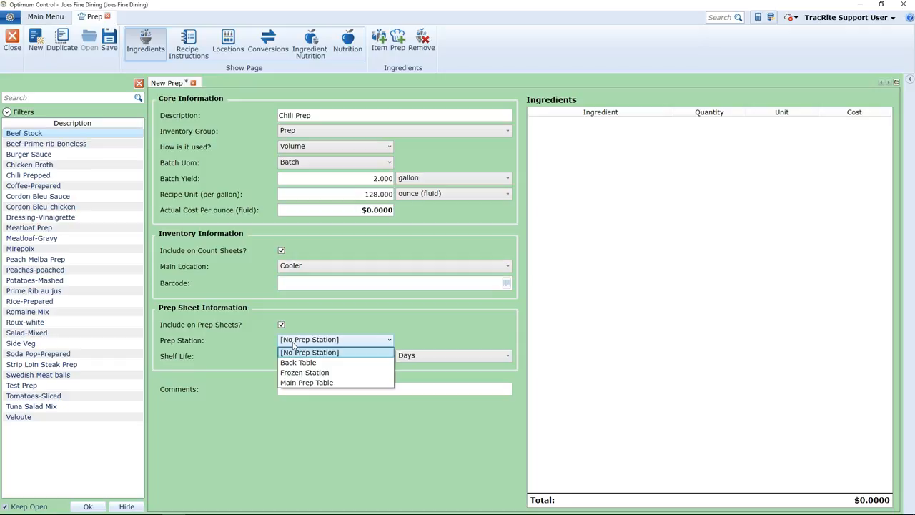
{"action": "left_click", "coordinate": [291, 385]}
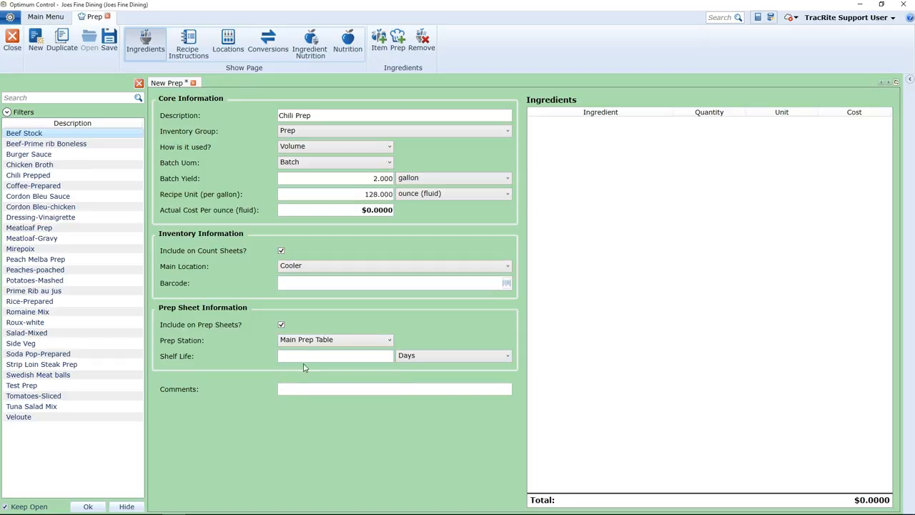
{"action": "left_click", "coordinate": [324, 355]}
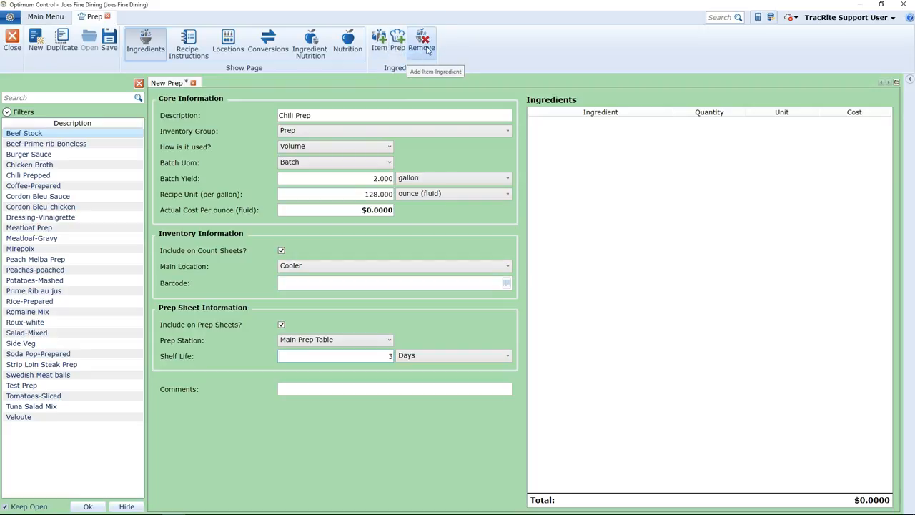
- Add Carrots and Celery as item ingredients
{"action": "left_click", "coordinate": [377, 44]}
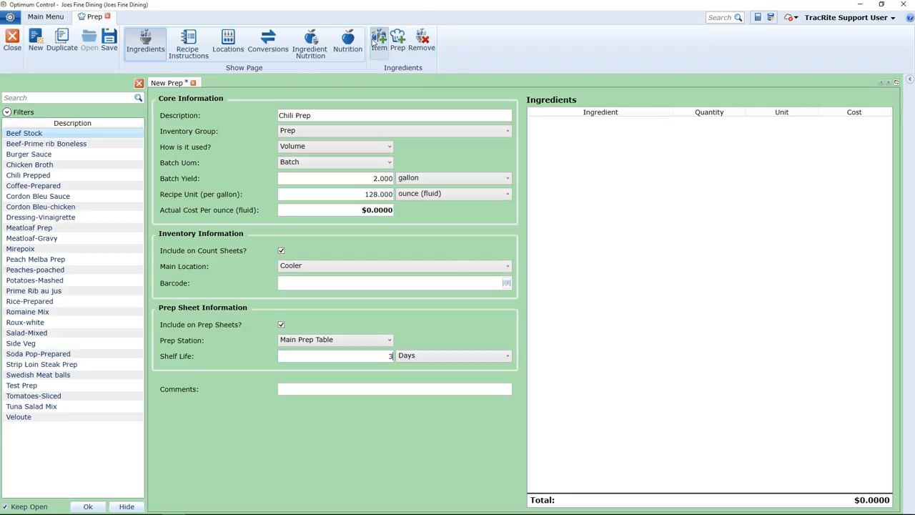
{"action": "type", "text": "carr"}
{"action": "double_click", "coordinate": [479, 164]}
{"action": "left_click", "coordinate": [380, 41]}
{"action": "type", "text": "c"}
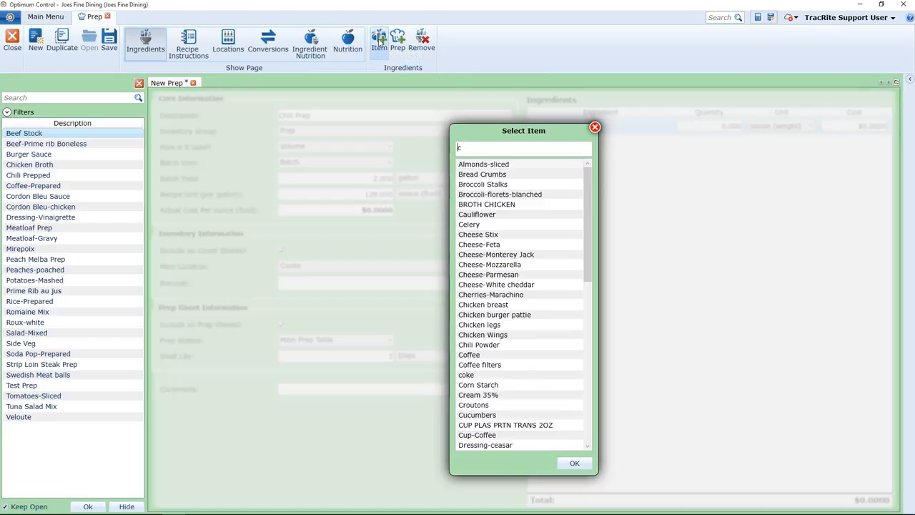
{"action": "type", "text": "eler"}
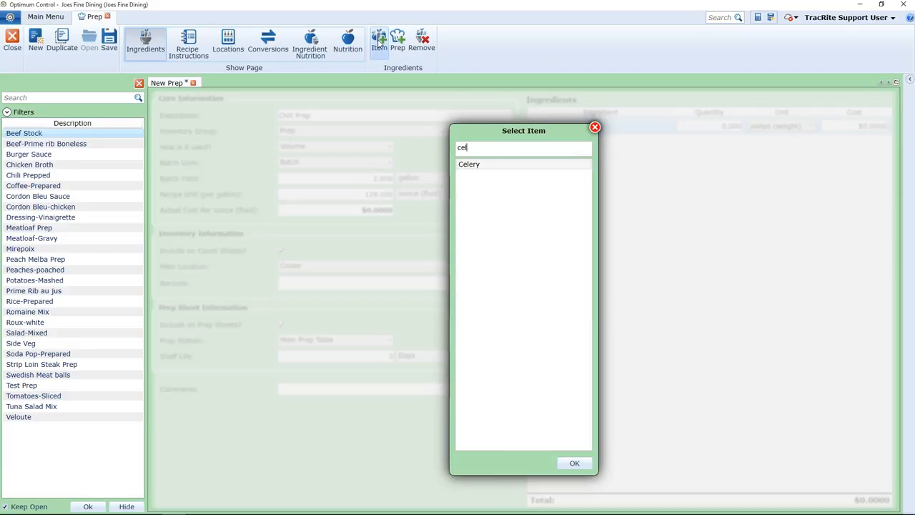
{"action": "left_click", "coordinate": [470, 166]}
{"action": "double_click", "coordinate": [470, 166]}
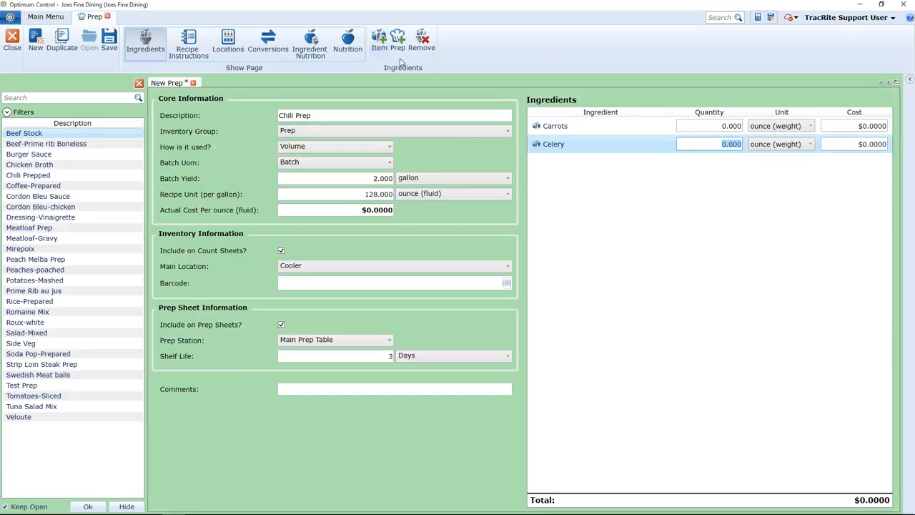
- Add Onions and Kidney Beans as item ingredients
{"action": "left_click", "coordinate": [378, 43]}
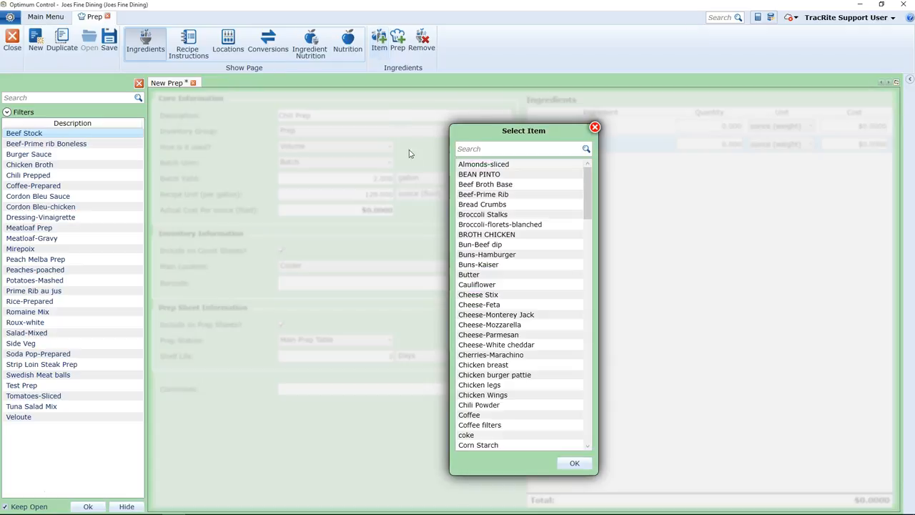
{"action": "type", "text": "o"}
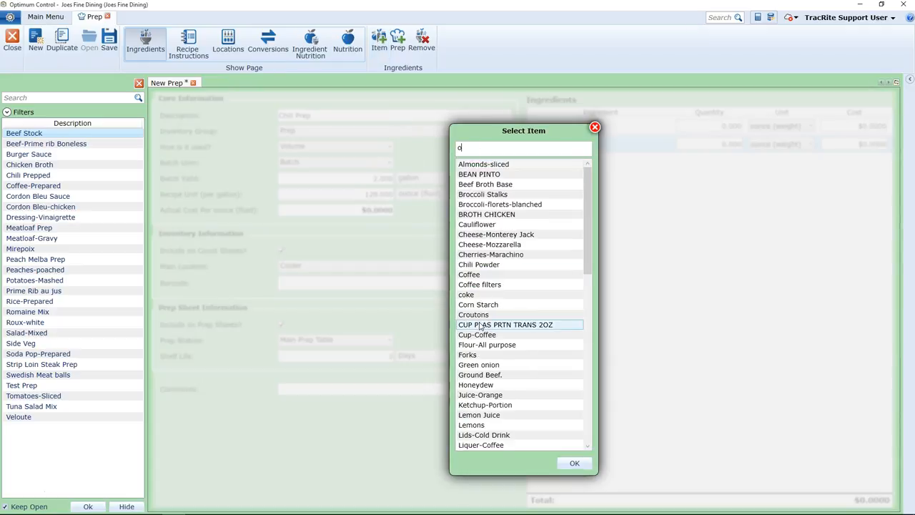
{"action": "type", "text": "nio"}
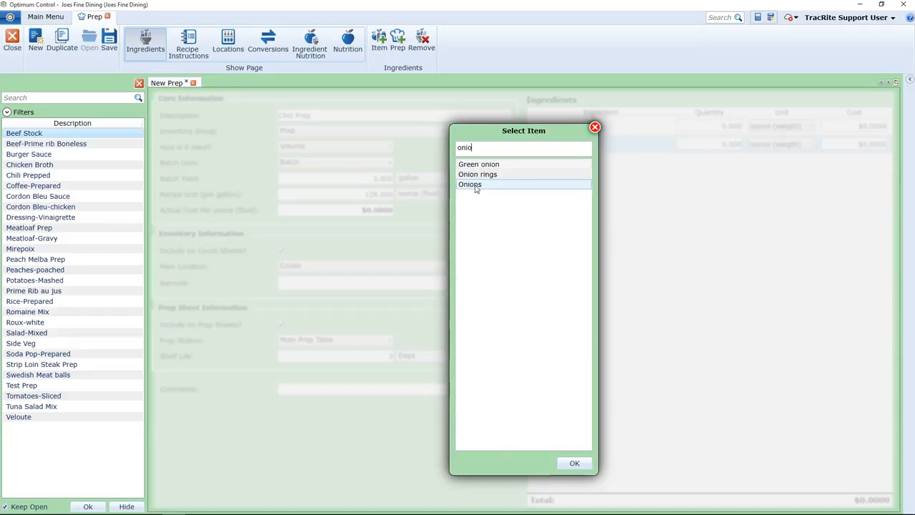
{"action": "double_click", "coordinate": [475, 187]}
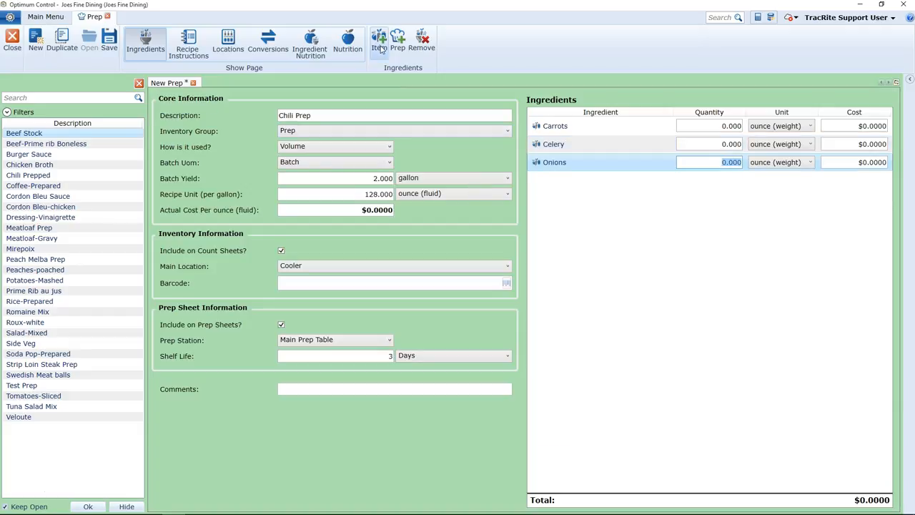
{"action": "left_click", "coordinate": [377, 52]}
{"action": "type", "text": "kid"}
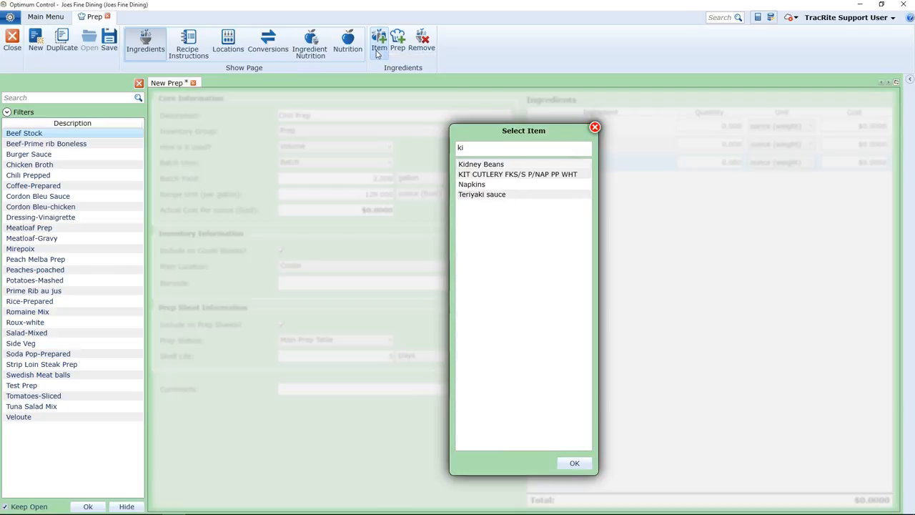
{"action": "double_click", "coordinate": [483, 165]}
- Add Tomatoes-canned and Tomato Paste as item ingredients
{"action": "left_click", "coordinate": [379, 43]}
{"action": "type", "text": "tom"}
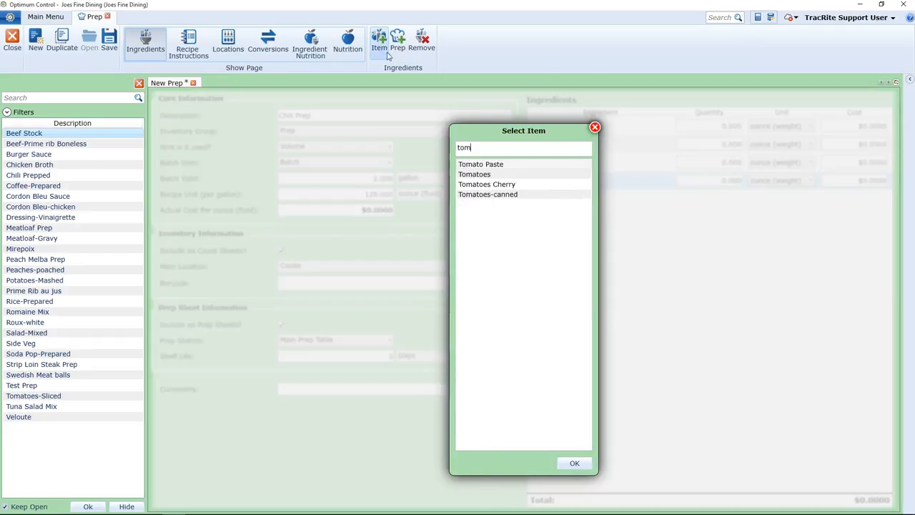
{"action": "left_click", "coordinate": [488, 197]}
{"action": "double_click", "coordinate": [487, 197]}
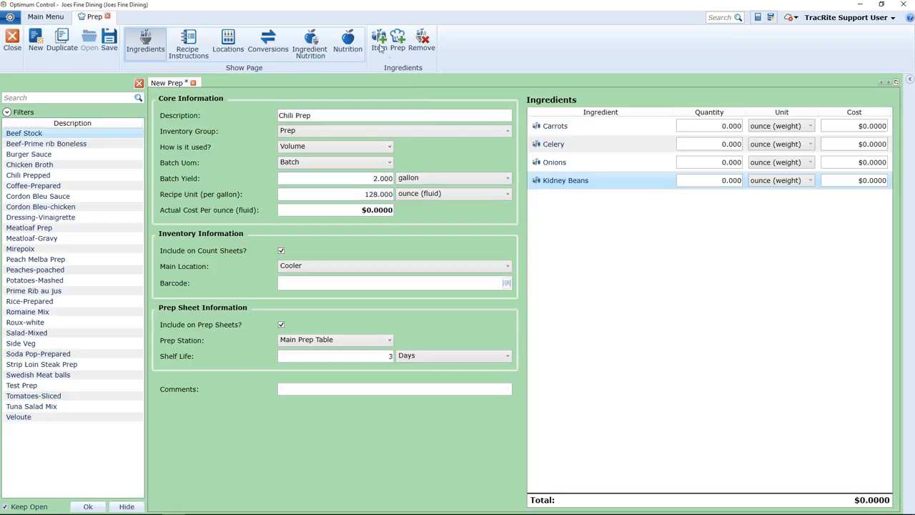
{"action": "left_click", "coordinate": [376, 47]}
{"action": "type", "text": "tom"}
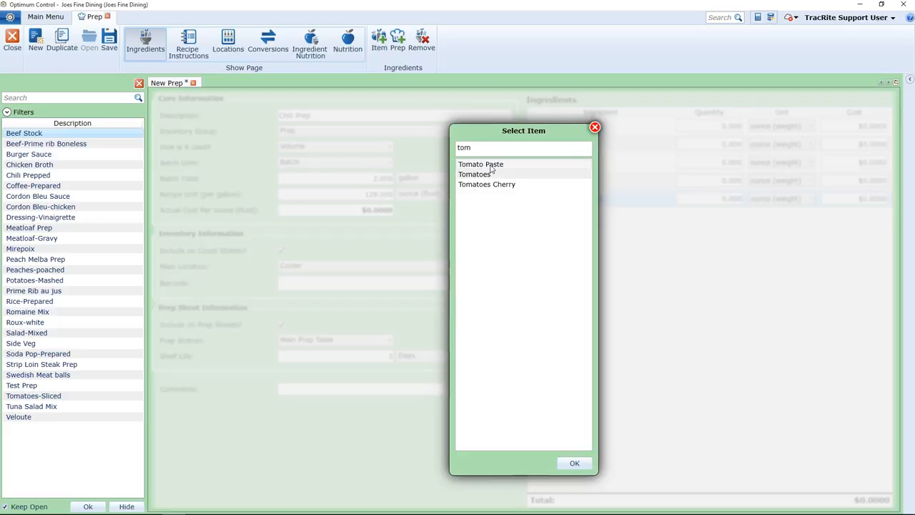
{"action": "double_click", "coordinate": [489, 164]}
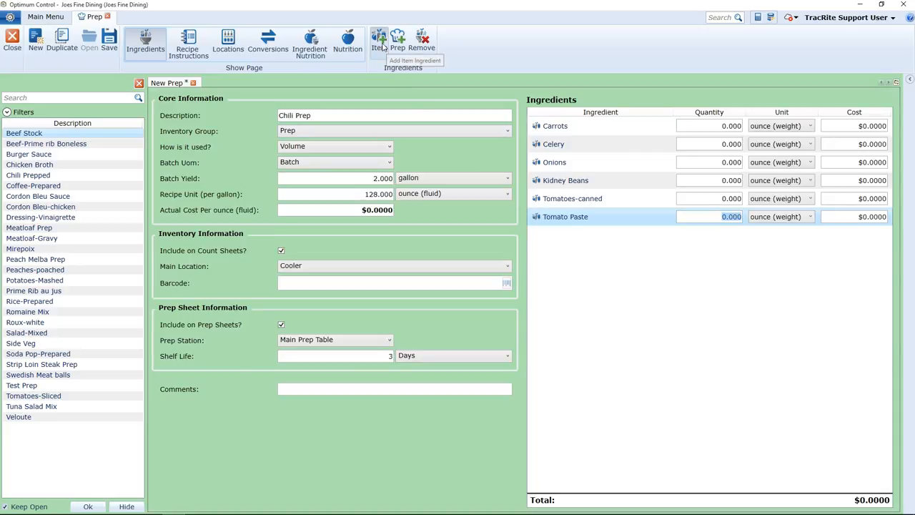
- Add Chili Powder and Water as item ingredients
{"action": "left_click", "coordinate": [379, 43]}
{"action": "type", "text": "chili"}
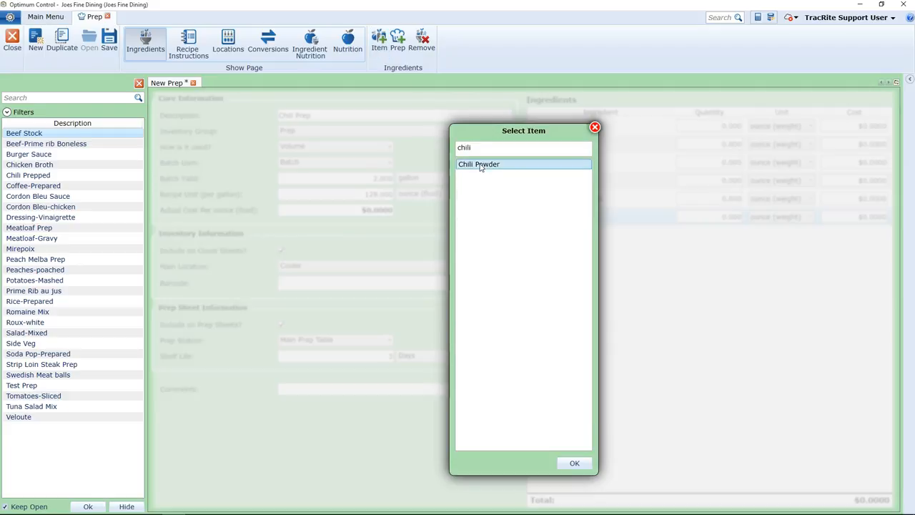
{"action": "double_click", "coordinate": [475, 165]}
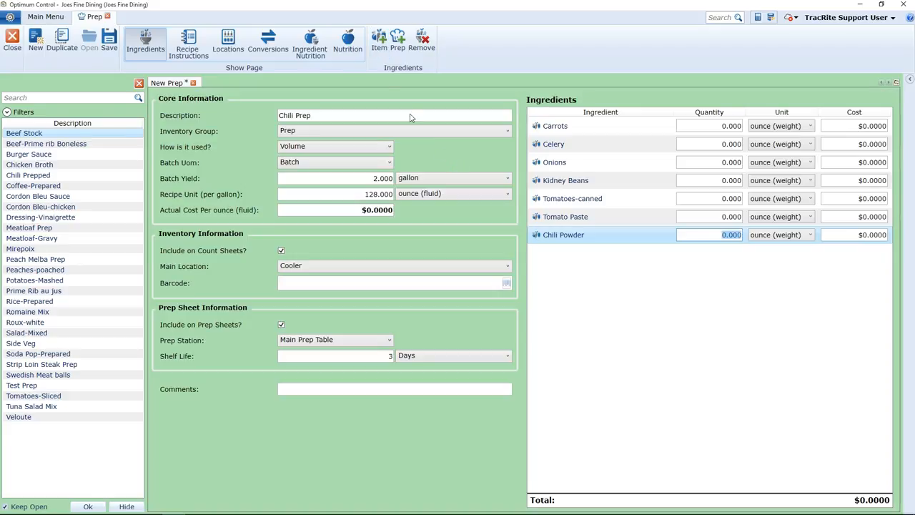
{"action": "left_click", "coordinate": [381, 54]}
{"action": "type", "text": "water"}
{"action": "left_click", "coordinate": [473, 166]}
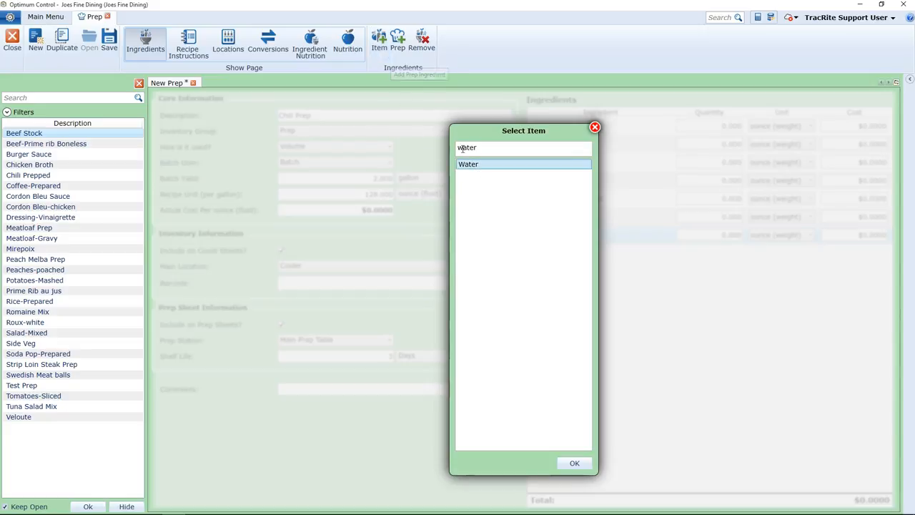
{"action": "double_click", "coordinate": [478, 170]}
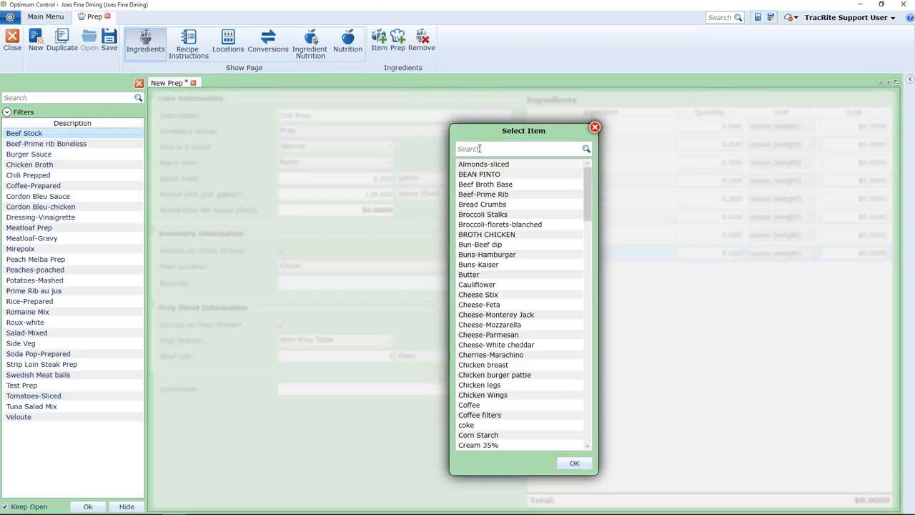
- Add Ground Beef. as an item ingredient and Roux-white as a prep ingredient
{"action": "type", "text": "gr"}
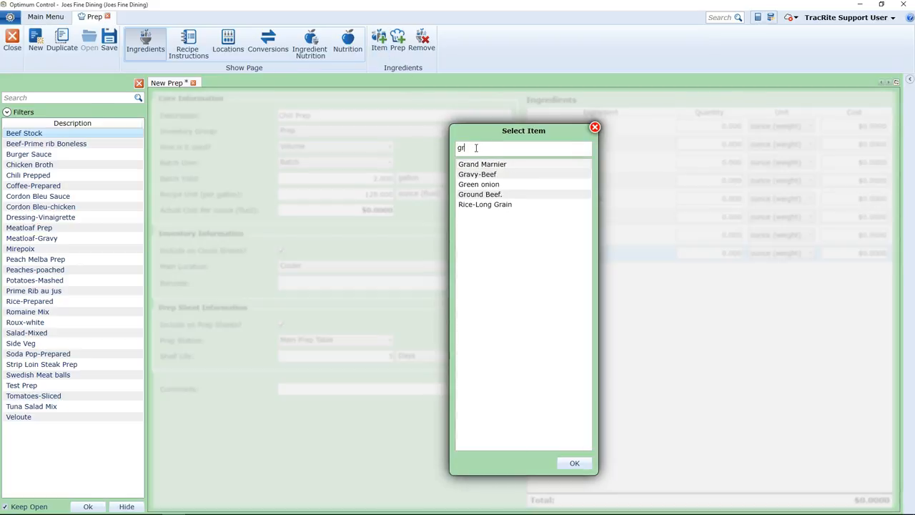
{"action": "type", "text": "ound"}
{"action": "double_click", "coordinate": [498, 165]}
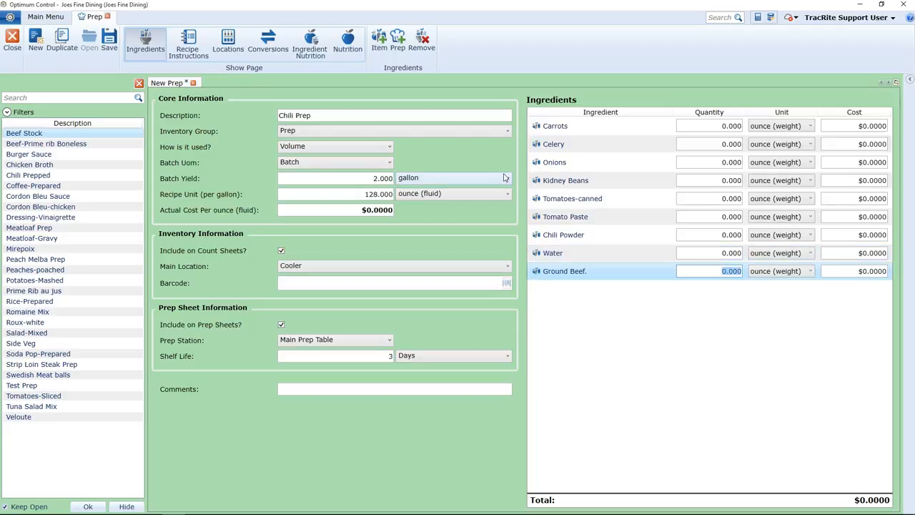
{"action": "left_click", "coordinate": [398, 43]}
{"action": "type", "text": "roux"}
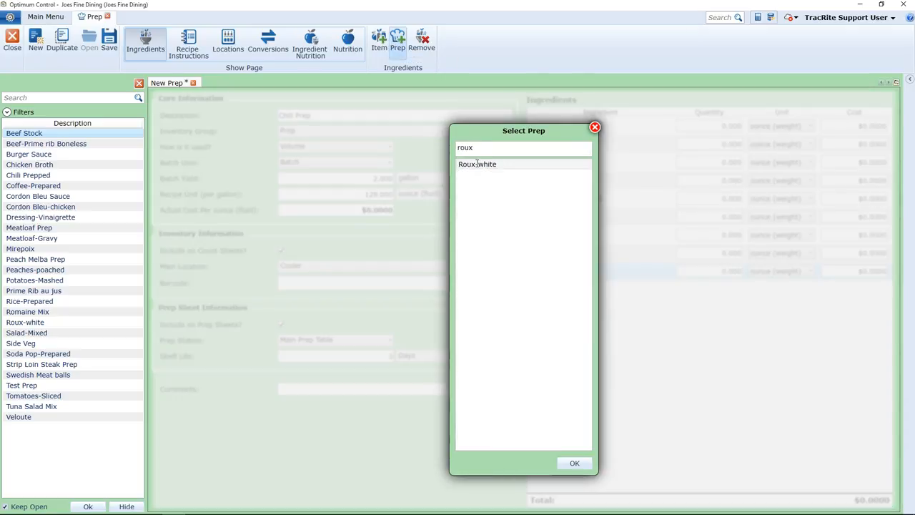
{"action": "double_click", "coordinate": [489, 165]}
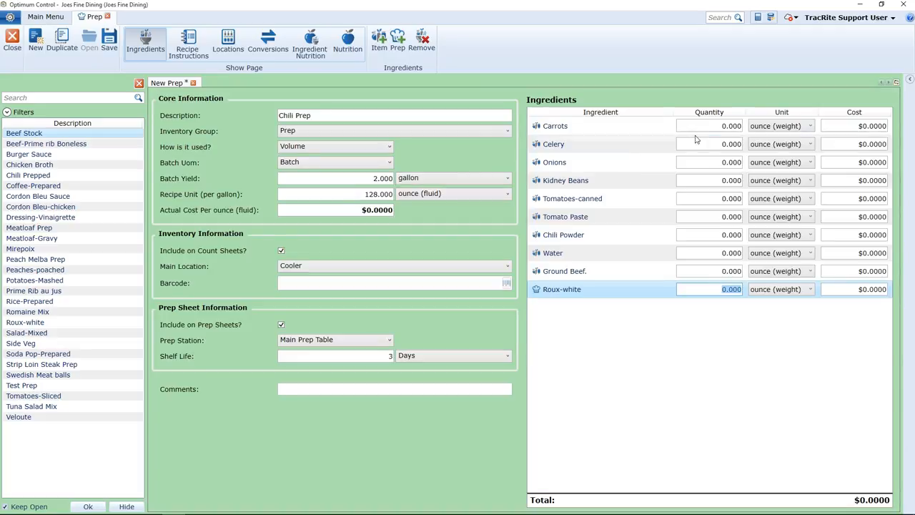
- Enter quantities of 6 ounce (weight) for both Carrots and Celery
{"action": "left_click", "coordinate": [714, 126]}
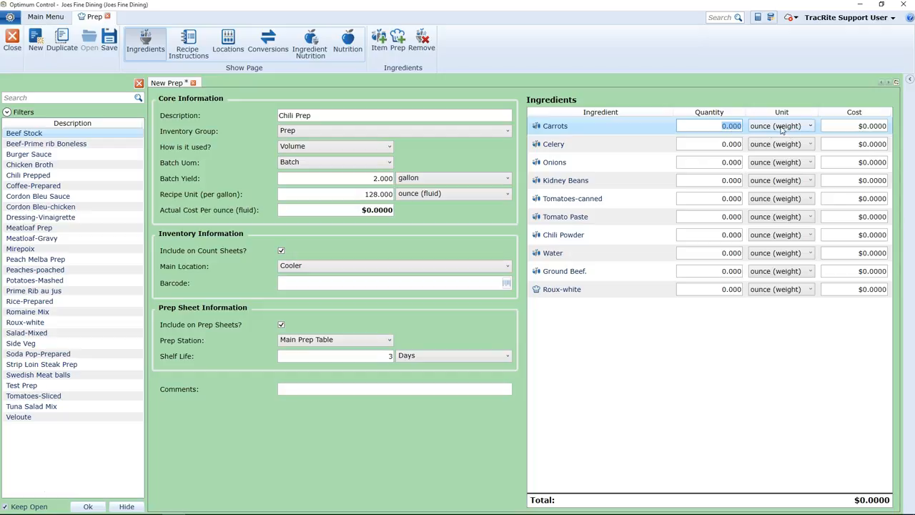
{"action": "left_click", "coordinate": [804, 127]}
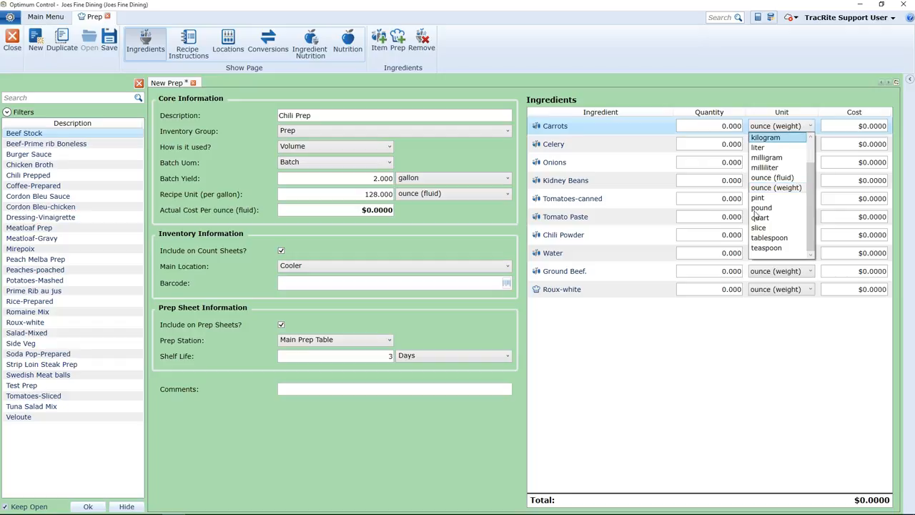
{"action": "left_click", "coordinate": [730, 126]}
{"action": "left_click", "coordinate": [720, 126]}
{"action": "type", "text": "6"}
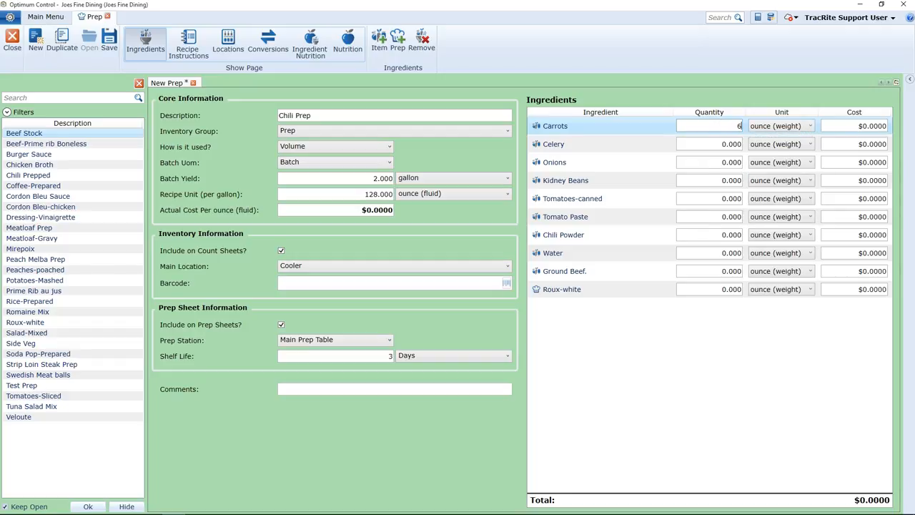
{"action": "left_click", "coordinate": [735, 144]}
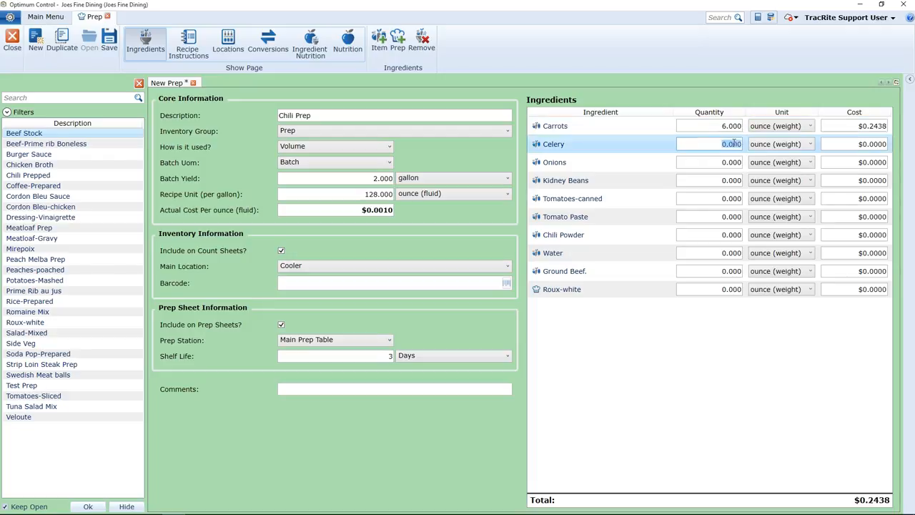
{"action": "type", "text": "6"}
- Set the Onions quantity to 12 and the Kidney Beans quantity to 18 ounces
{"action": "left_click", "coordinate": [727, 162]}
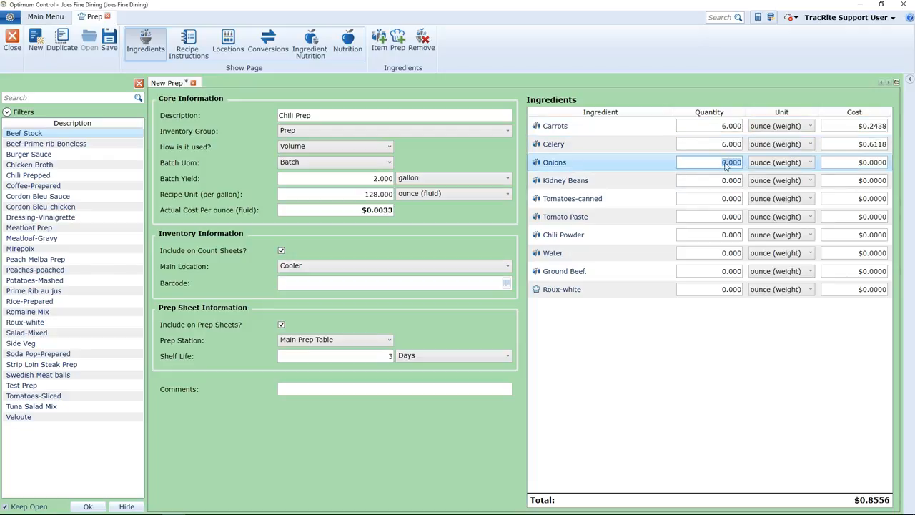
{"action": "type", "text": "12"}
{"action": "left_click", "coordinate": [728, 180]}
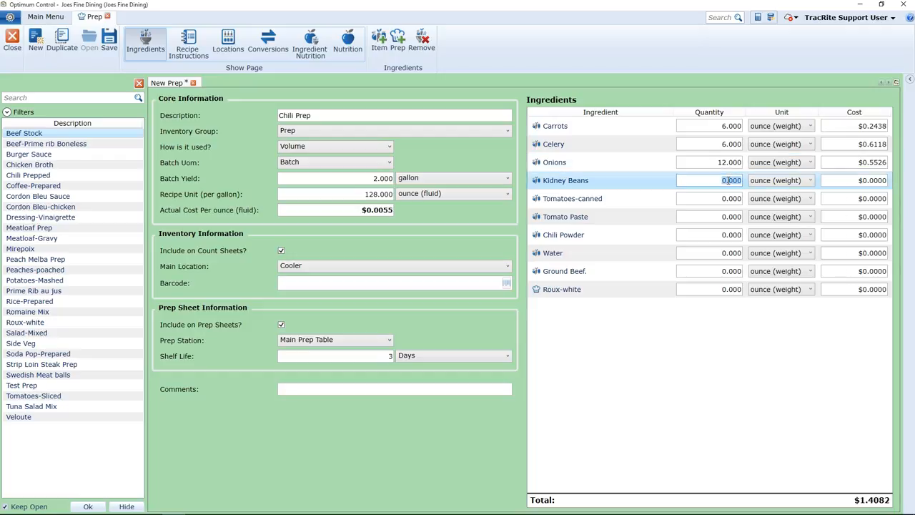
{"action": "type", "text": "8"}
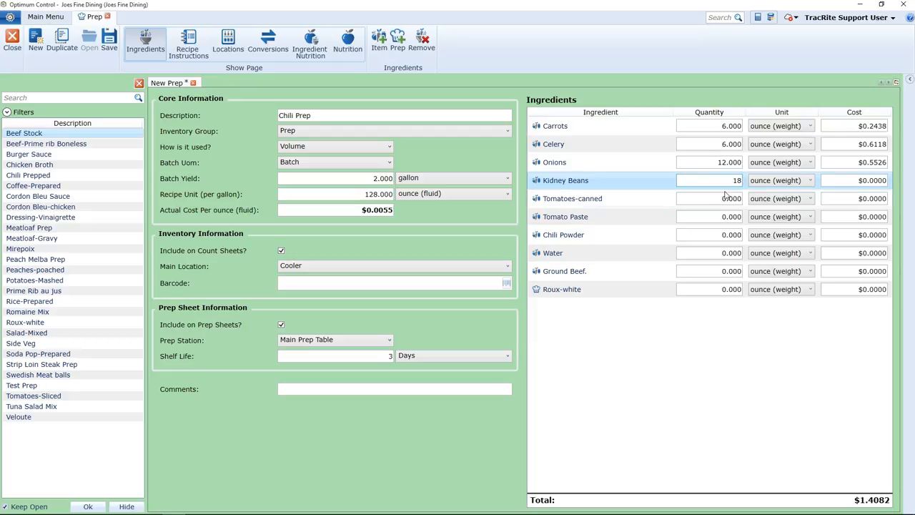
- Set the Tomatoes-canned quantity to 100 and the Tomato Paste quantity to 8 ounces
{"action": "left_click", "coordinate": [725, 198]}
{"action": "type", "text": "100"}
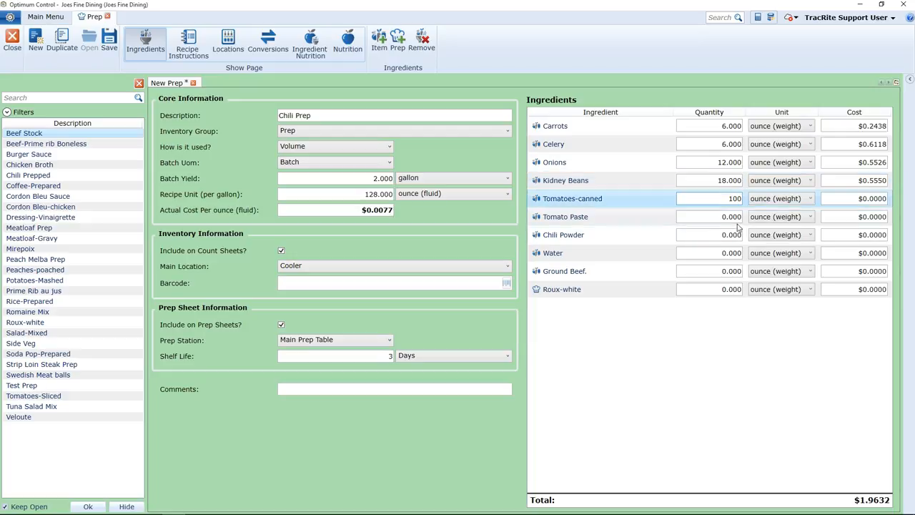
{"action": "left_click", "coordinate": [735, 217]}
{"action": "type", "text": "8"}
- Set the Chili Powder quantity to 4 and the Water quantity to 32 ounces
{"action": "left_click", "coordinate": [729, 234]}
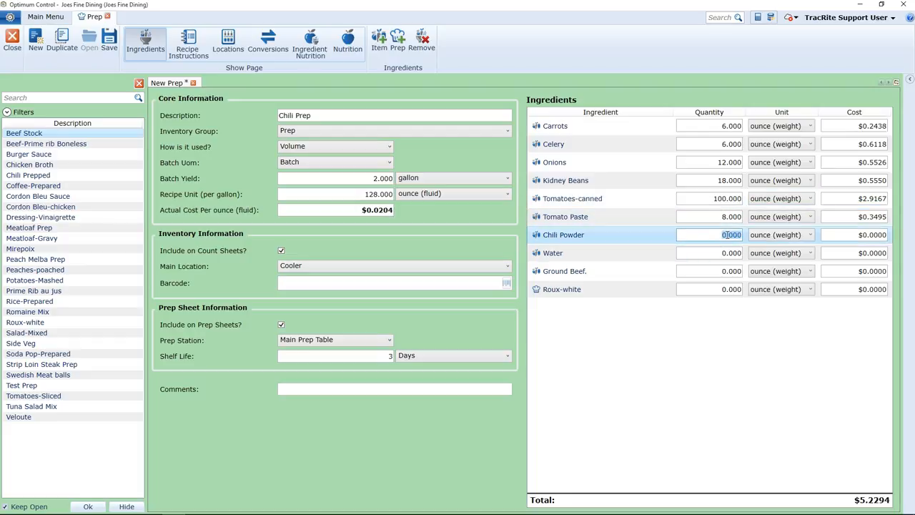
{"action": "type", "text": "4"}
{"action": "left_click", "coordinate": [725, 253]}
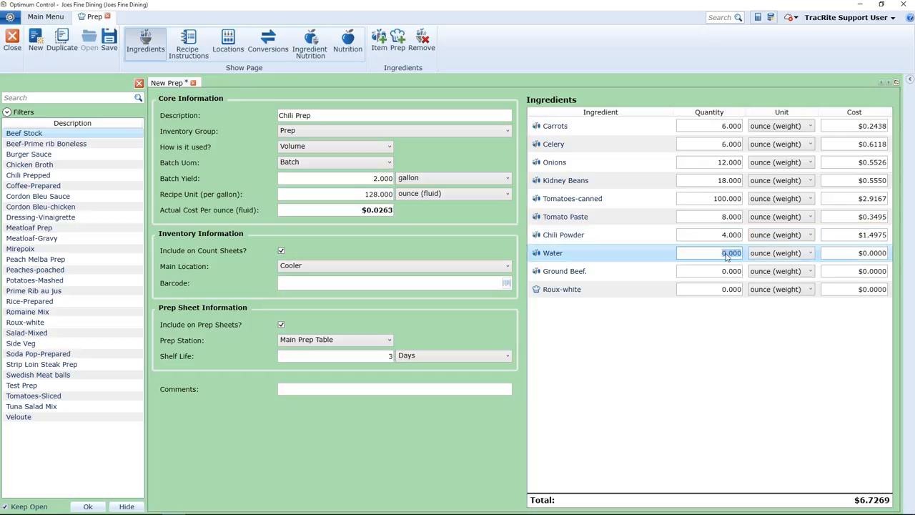
{"action": "type", "text": "32"}
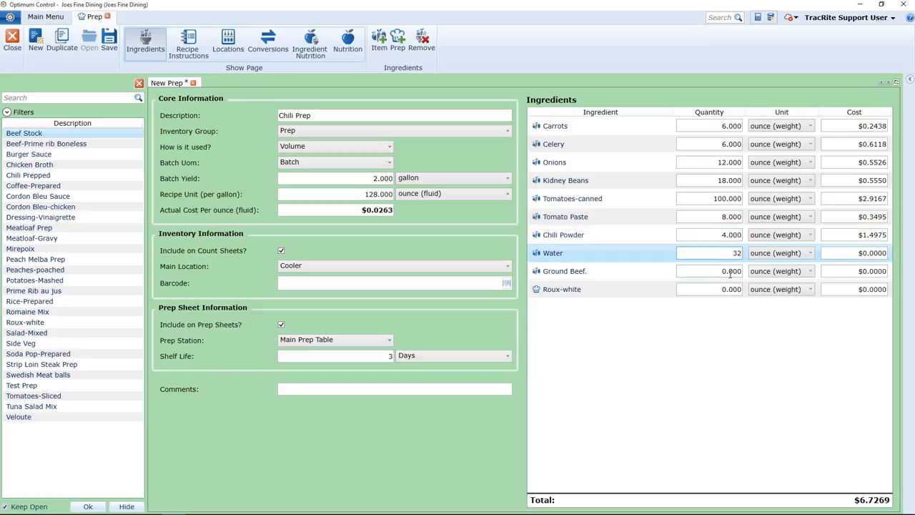
- Set the Ground Beef. quantity to 64 and the Roux-white quantity to 6 ounces
{"action": "left_click", "coordinate": [730, 270]}
{"action": "type", "text": "64"}
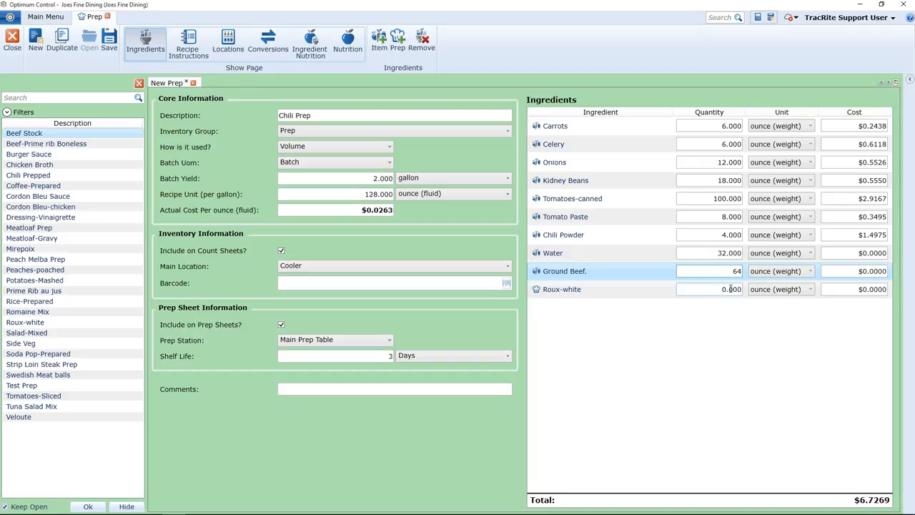
{"action": "left_click", "coordinate": [730, 289]}
{"action": "type", "text": "6"}
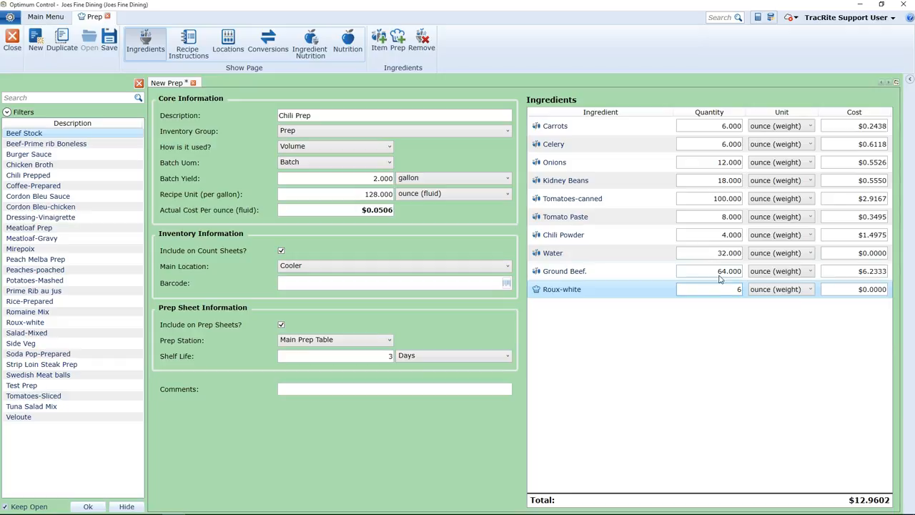
{"action": "key", "text": "Tab"}
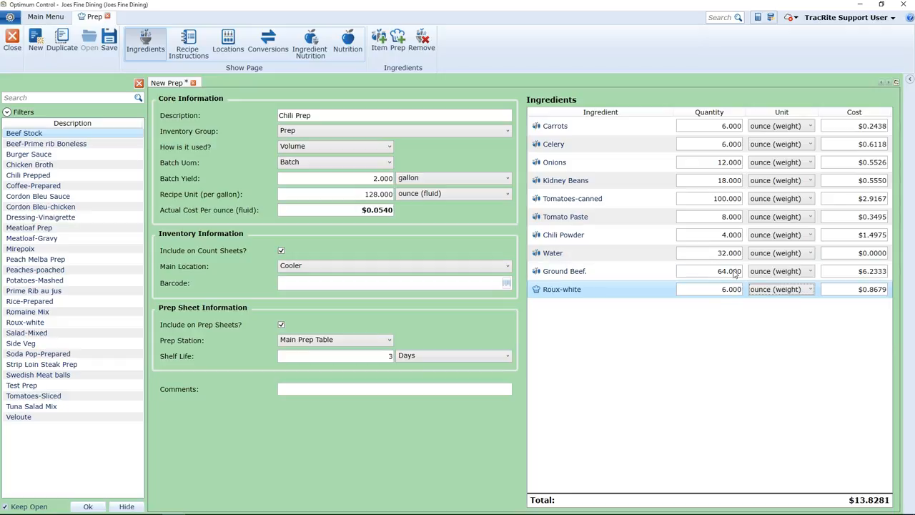